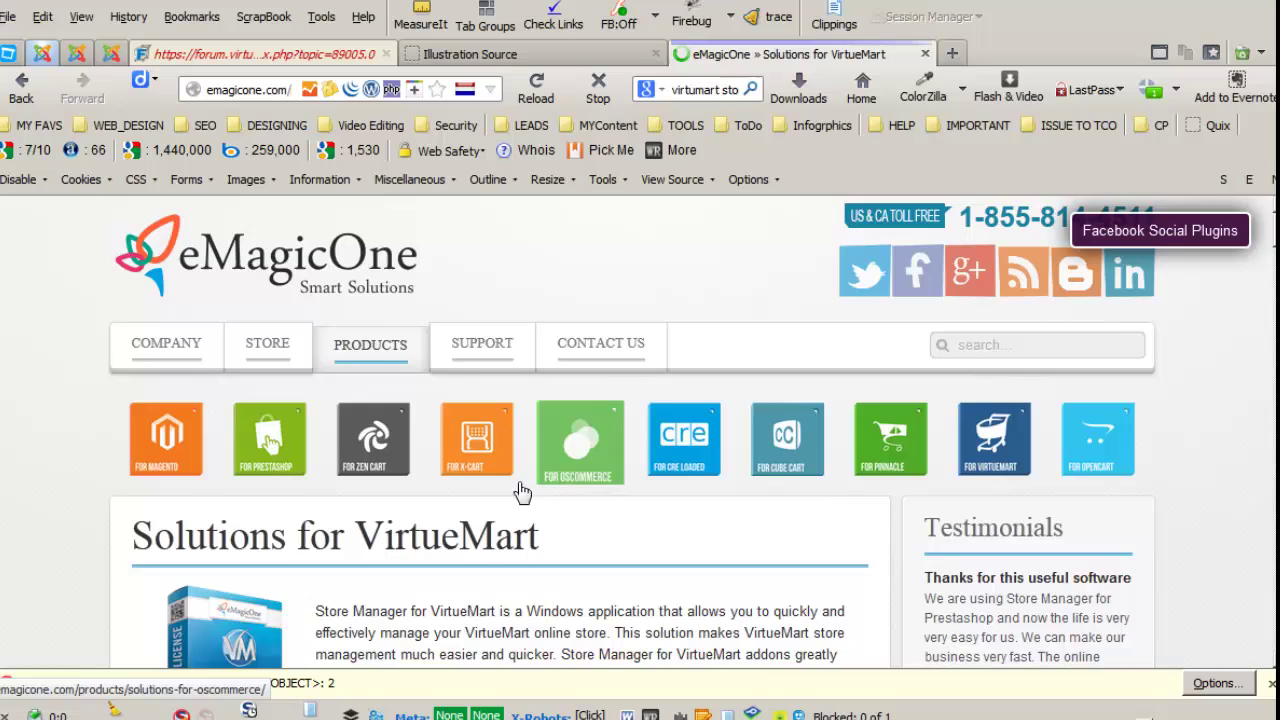
Examine the VirtueMart solutions page for Store Manager's features, supported languages and category management options.
{"action": "scroll", "coordinate": [478, 560], "scroll_direction": "down", "scroll_amount": 1}
{"action": "scroll", "coordinate": [475, 565], "scroll_direction": "down", "scroll_amount": 10}
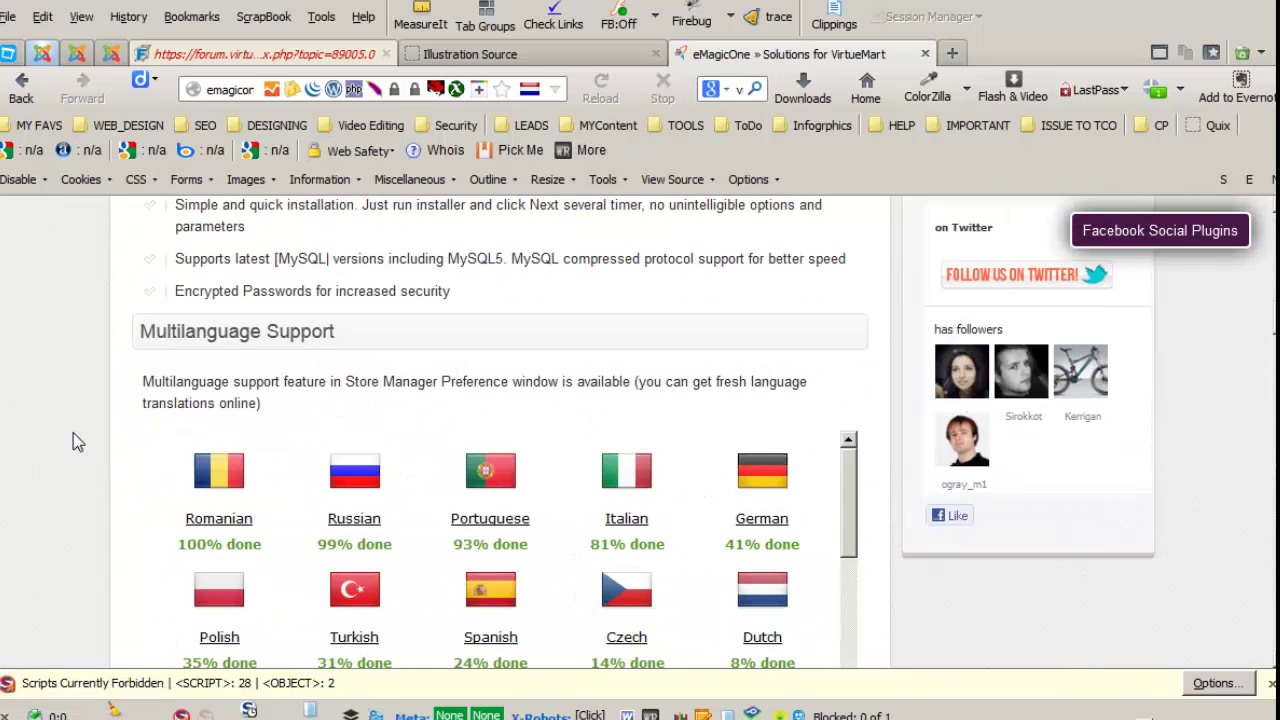
{"action": "scroll", "coordinate": [66, 440], "scroll_direction": "down", "scroll_amount": 3}
{"action": "scroll", "coordinate": [986, 546], "scroll_direction": "down", "scroll_amount": 1}
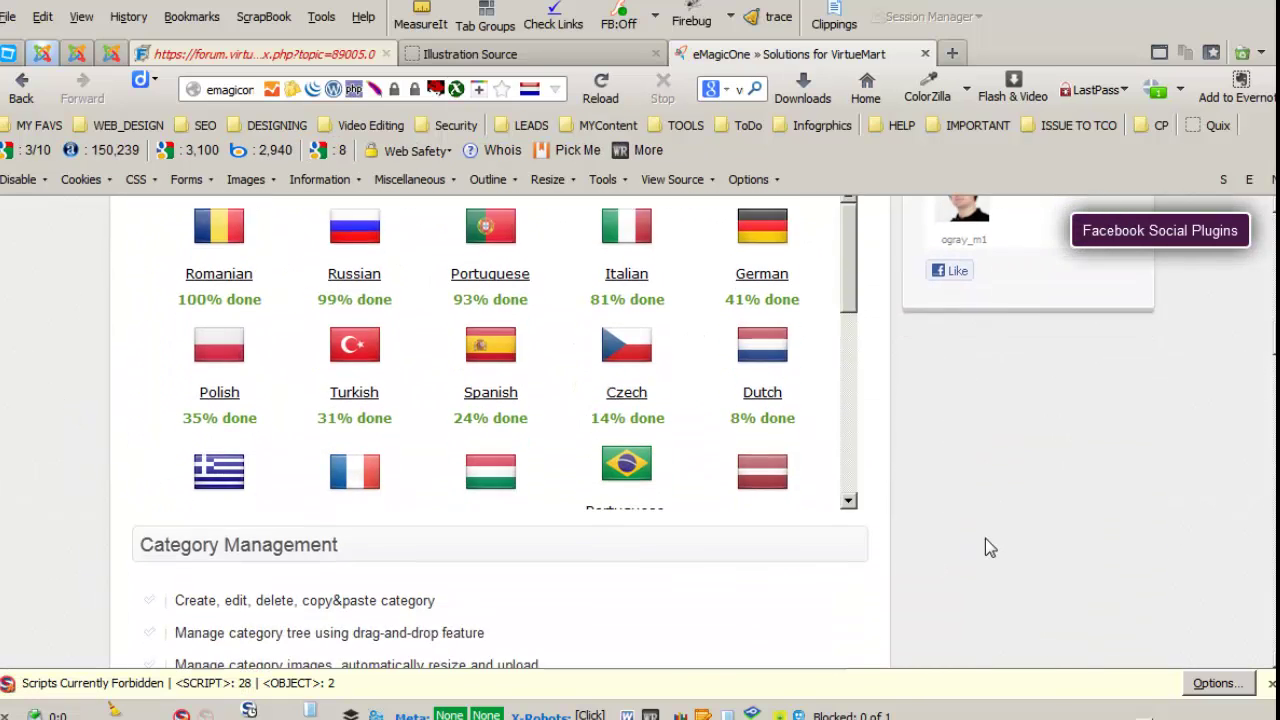
{"action": "scroll", "coordinate": [985, 547], "scroll_direction": "up", "scroll_amount": 4}
{"action": "scroll", "coordinate": [985, 547], "scroll_direction": "up", "scroll_amount": 10}
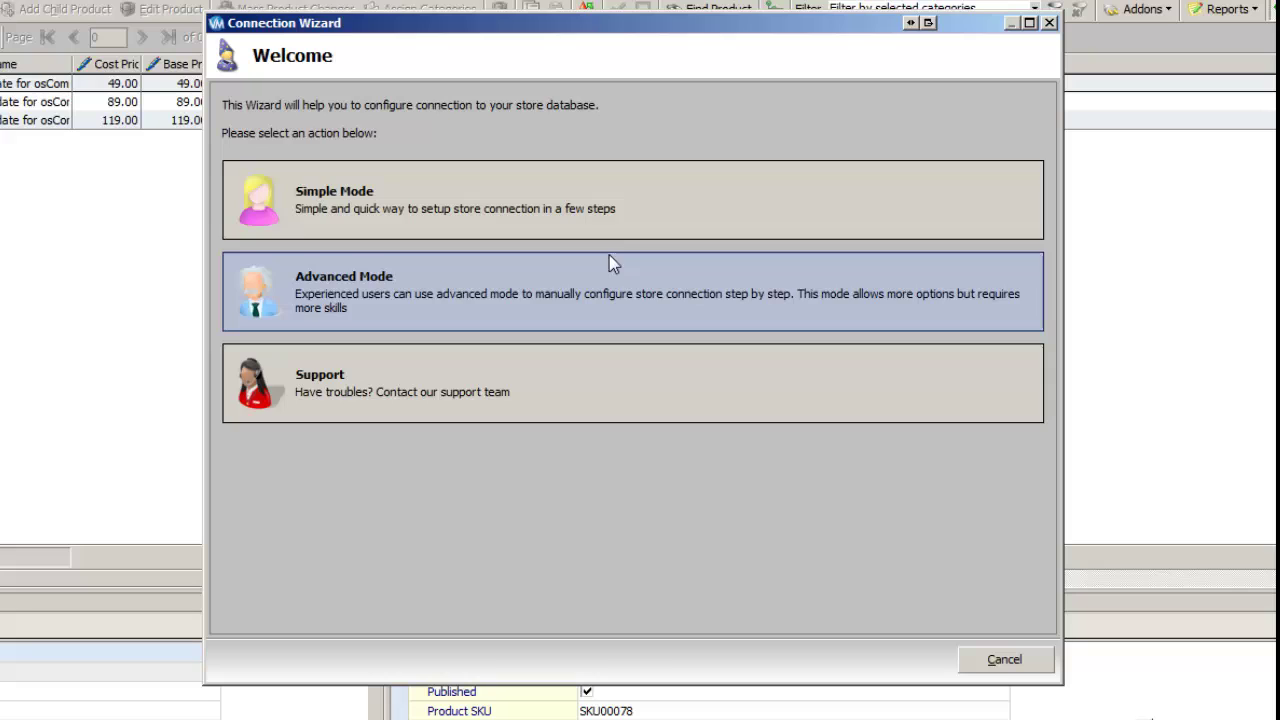
Choose Simple Mode in the Connection Wizard and start creating a new store connection.
{"action": "left_click", "coordinate": [320, 226]}
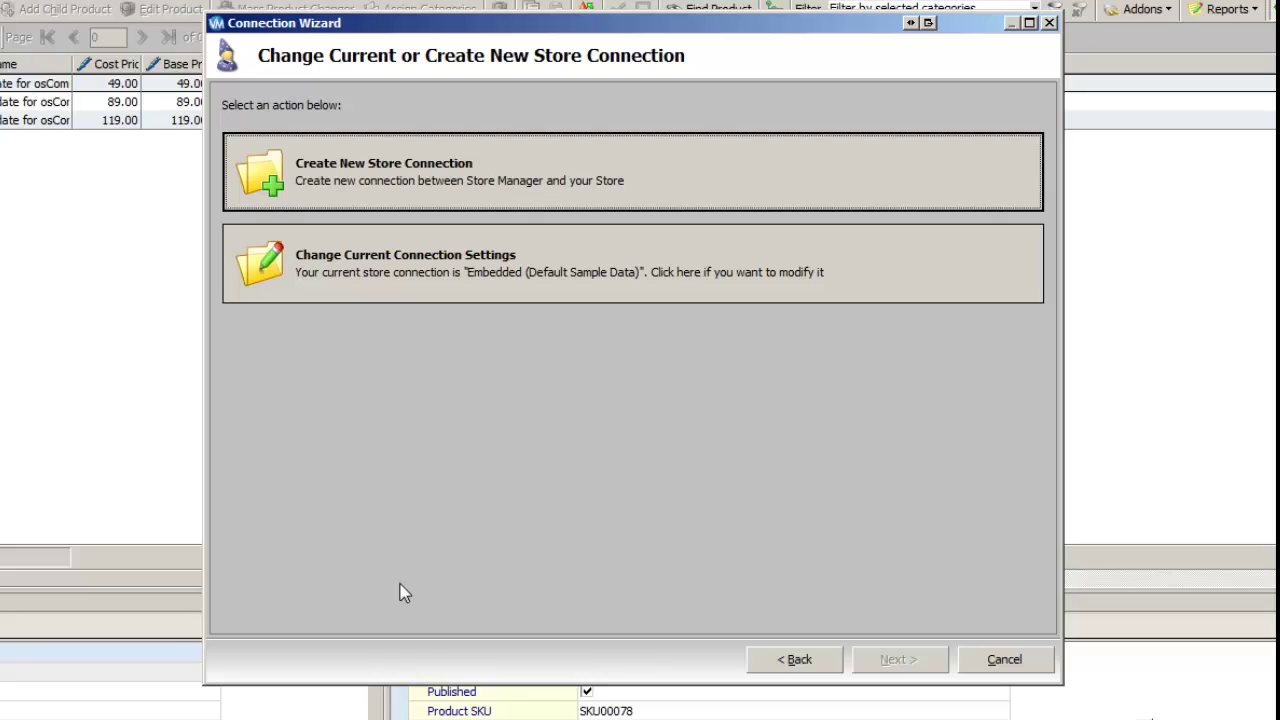
{"action": "left_click", "coordinate": [315, 187]}
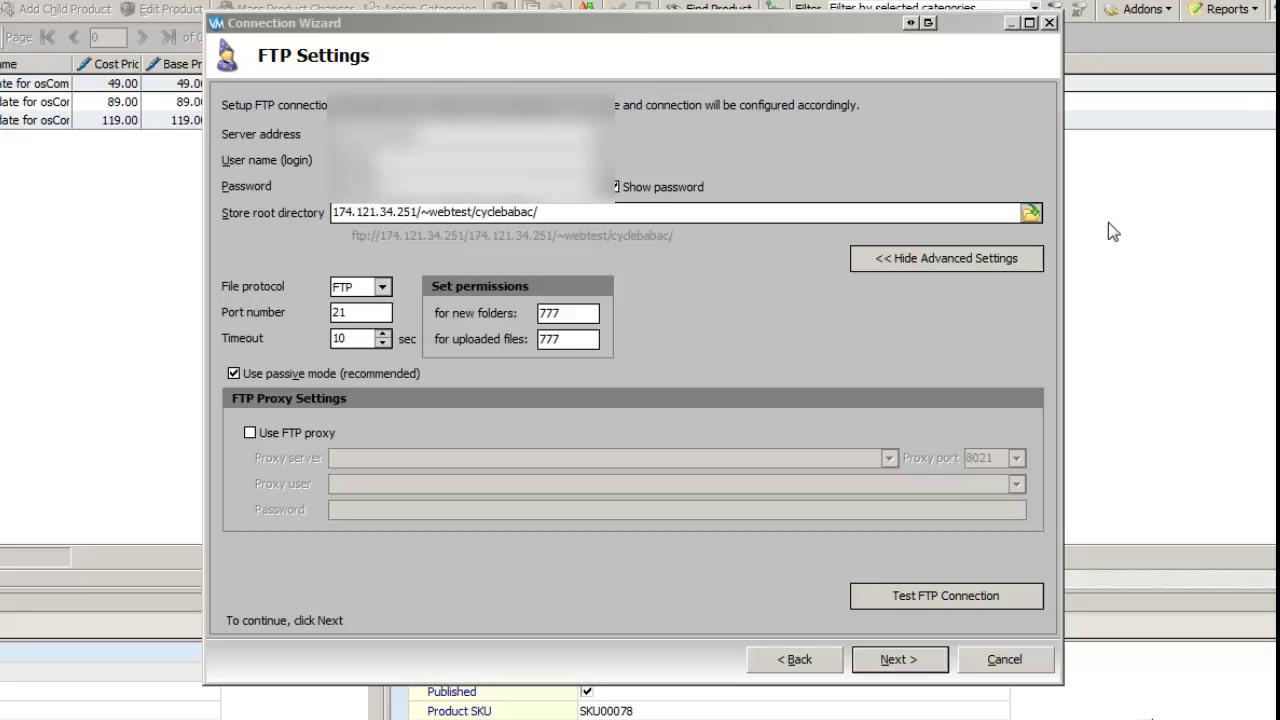
Browse the FTP server to set the store root directory to public_html/cyclebabac, and test the FTP connection.
{"action": "left_click", "coordinate": [1032, 218]}
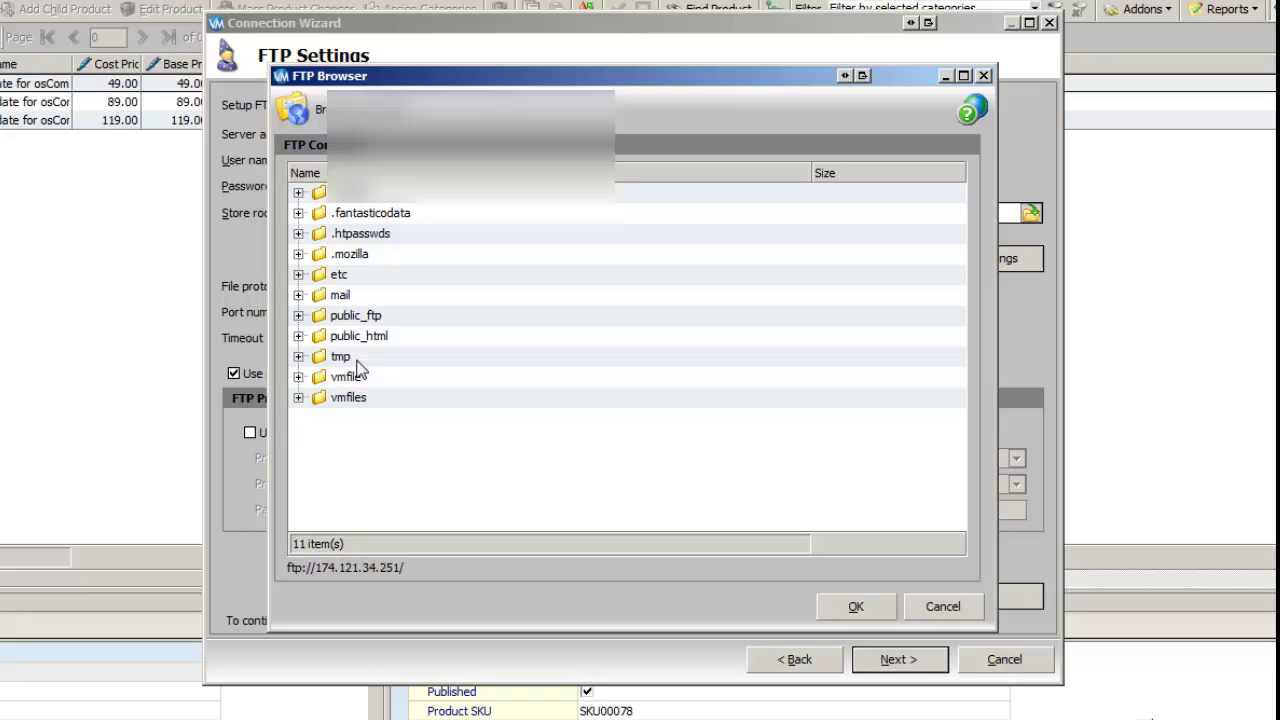
{"action": "double_click", "coordinate": [360, 340]}
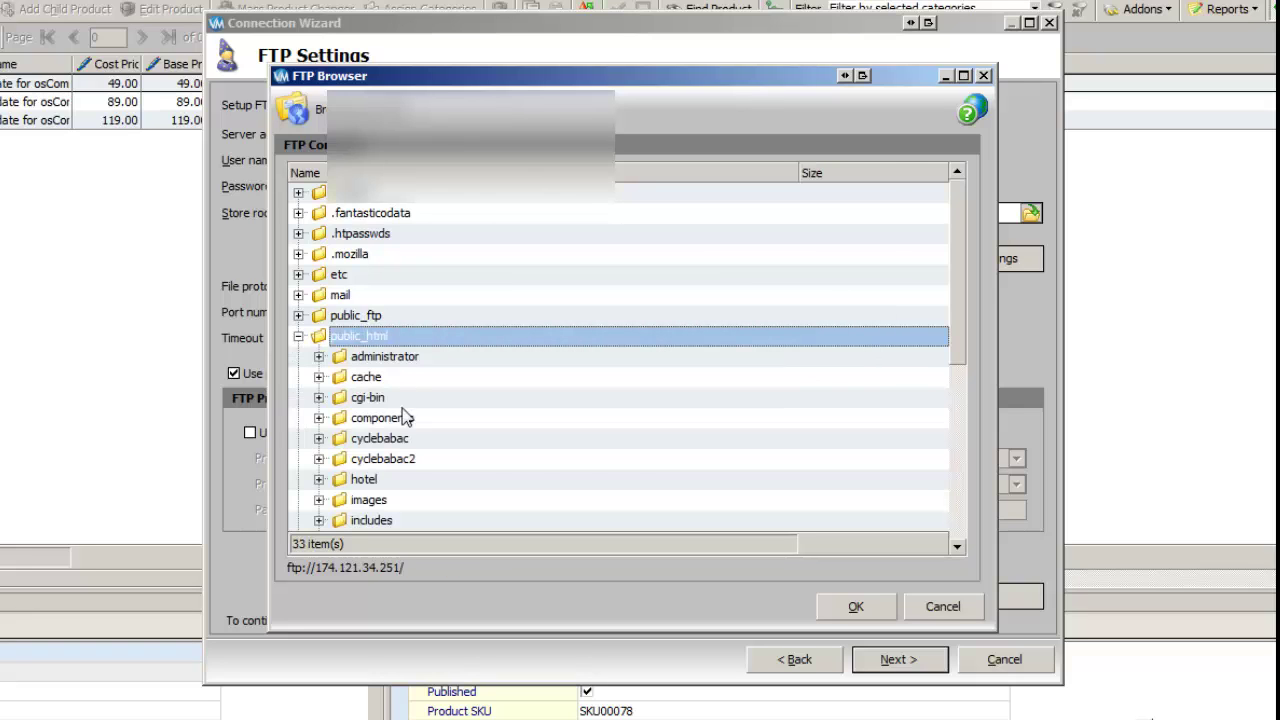
{"action": "double_click", "coordinate": [390, 442]}
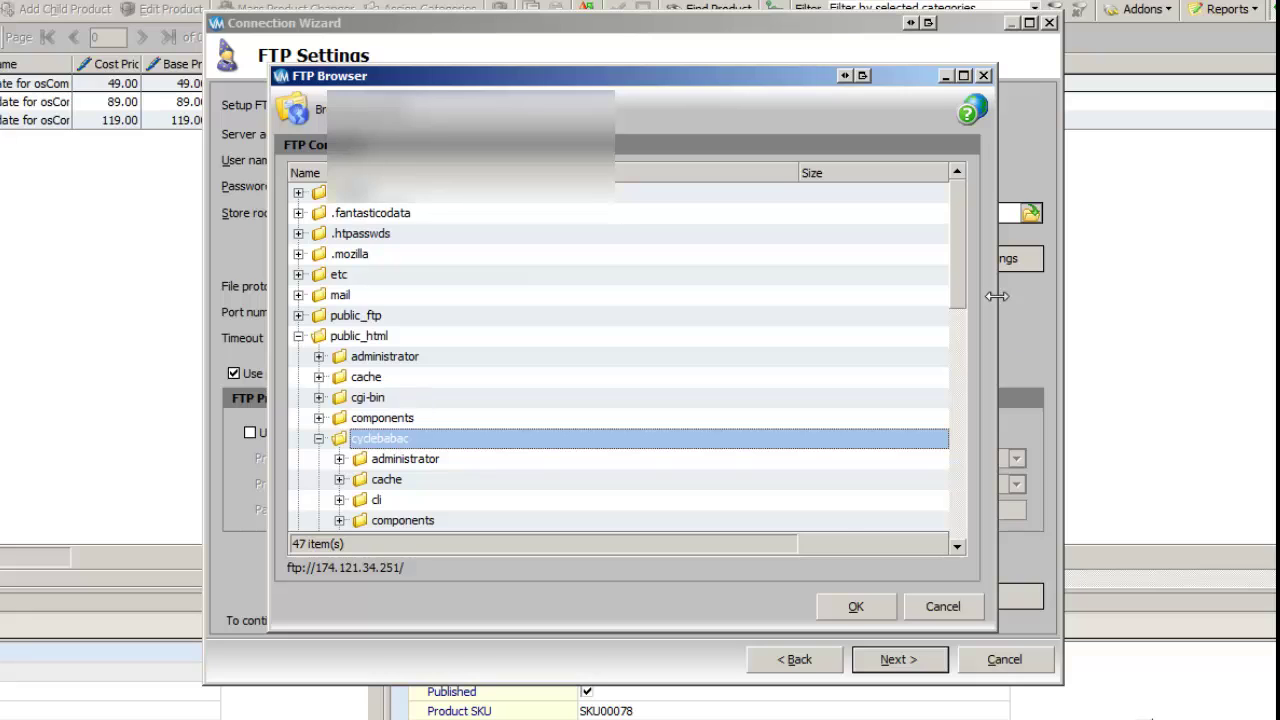
{"action": "left_click_drag", "start_coordinate": [963, 281], "coordinate": [967, 350]}
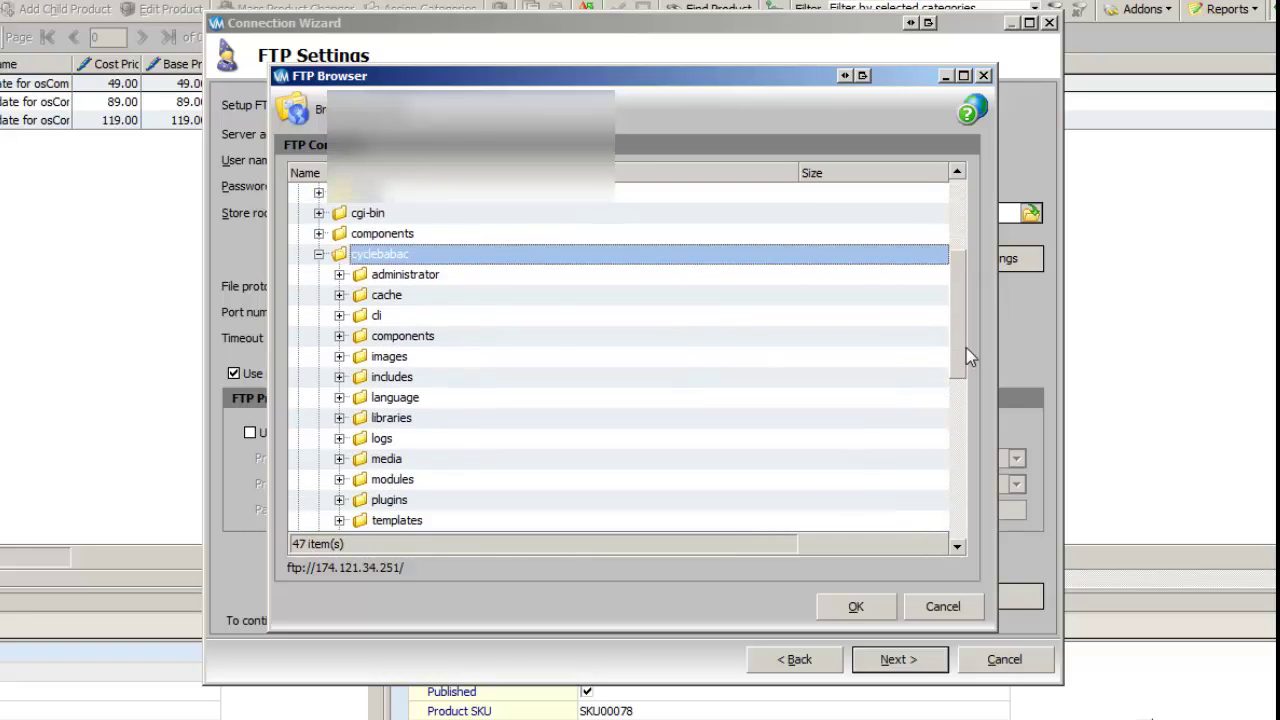
{"action": "left_click", "coordinate": [846, 609]}
{"action": "left_click", "coordinate": [912, 597]}
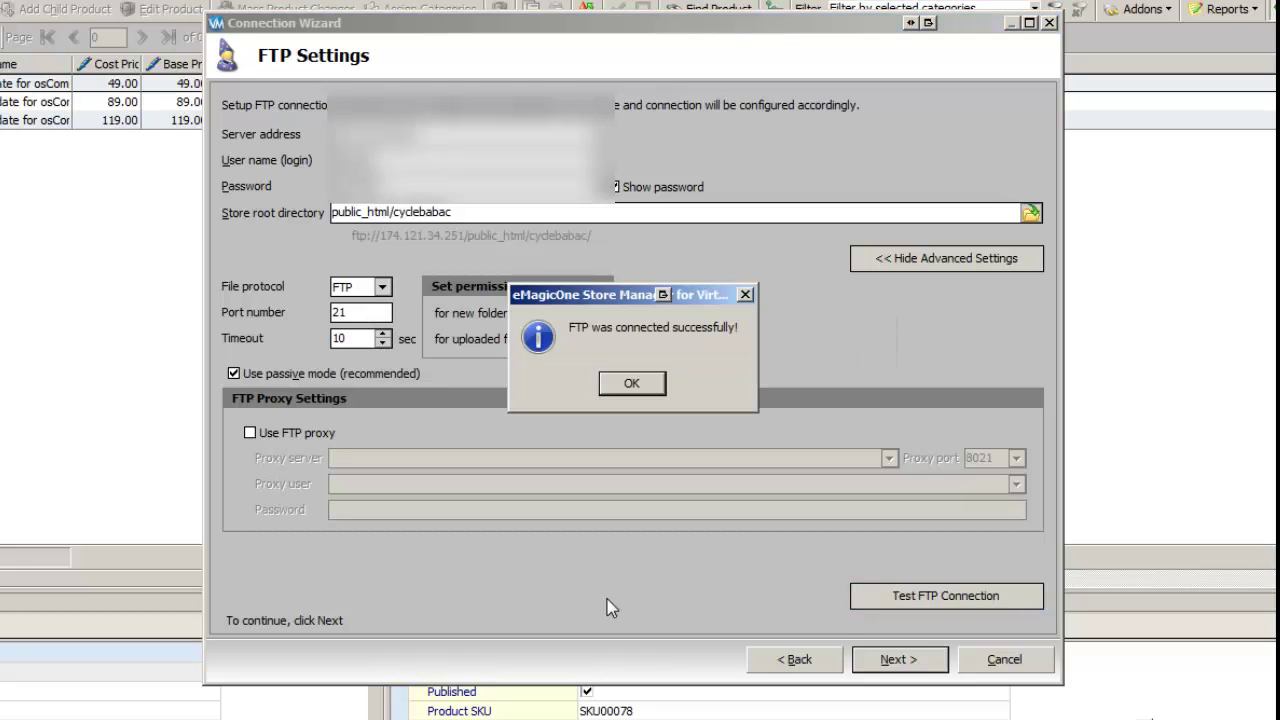
{"action": "left_click", "coordinate": [632, 384]}
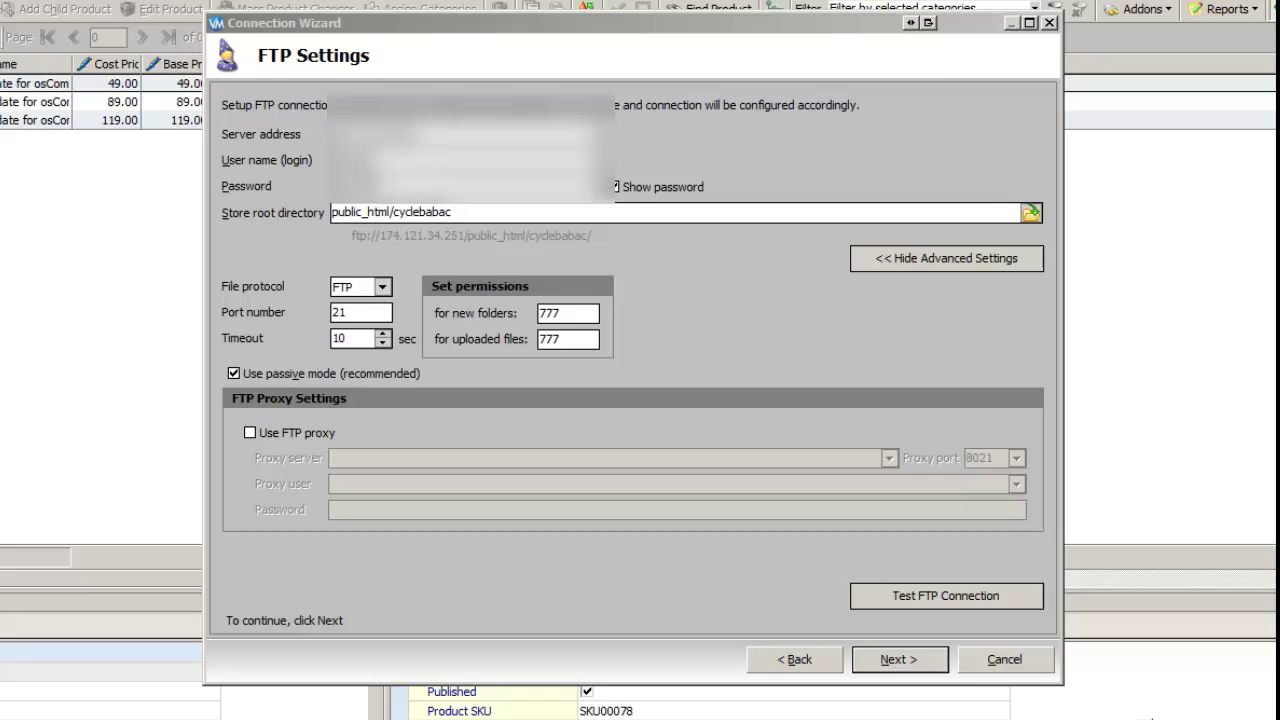
Accept the FTP settings and the store URL, review the connection summary and finish the wizard to save the connection.
{"action": "left_click", "coordinate": [898, 660]}
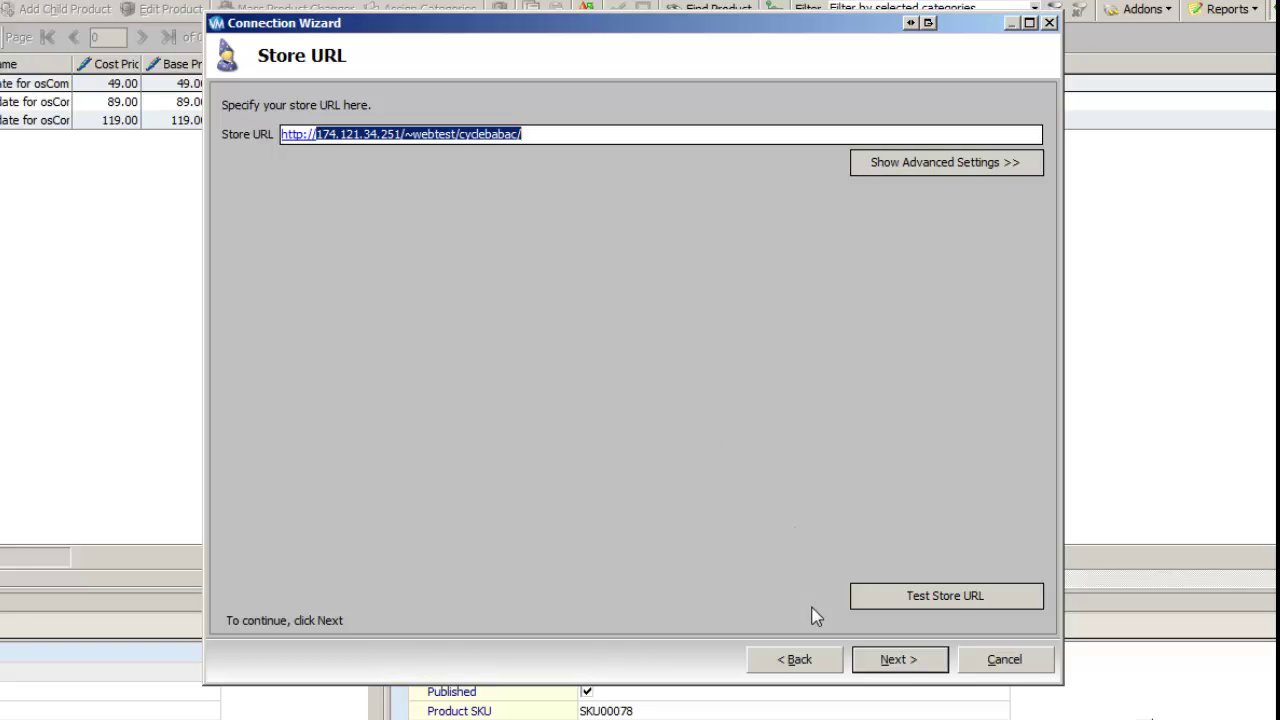
{"action": "left_click", "coordinate": [897, 670]}
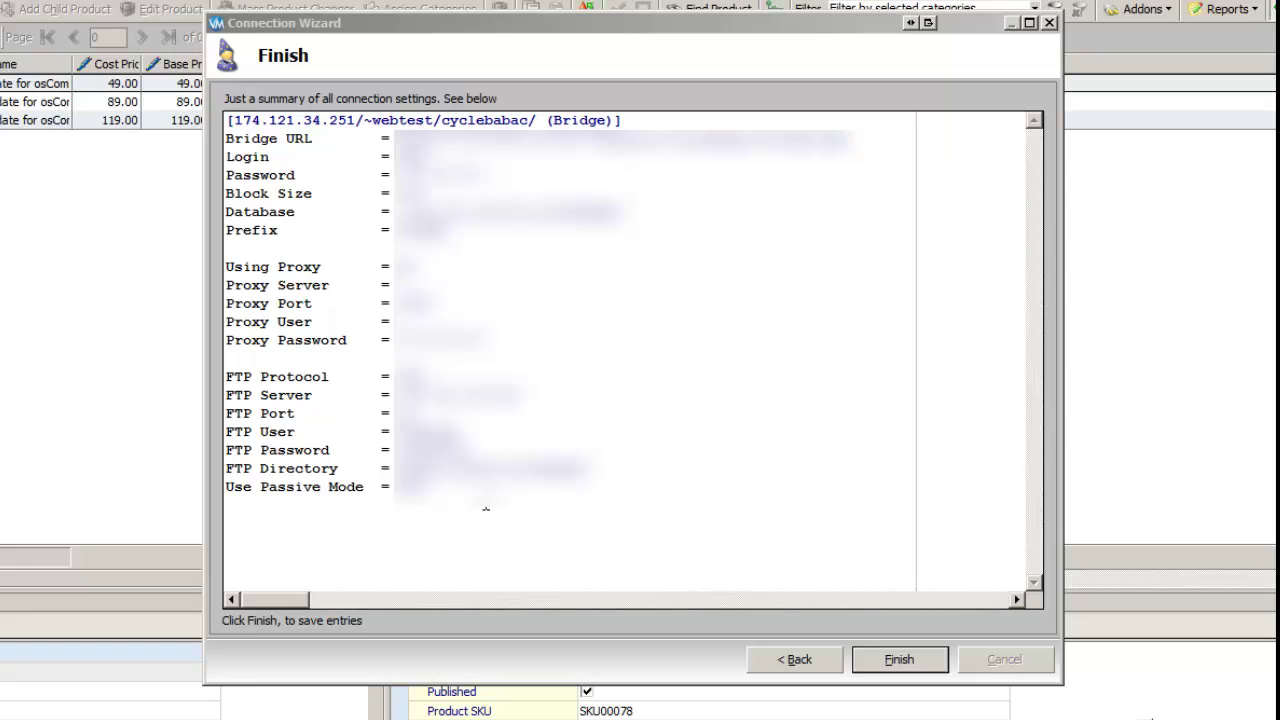
{"action": "left_click_drag", "start_coordinate": [482, 490], "coordinate": [222, 118]}
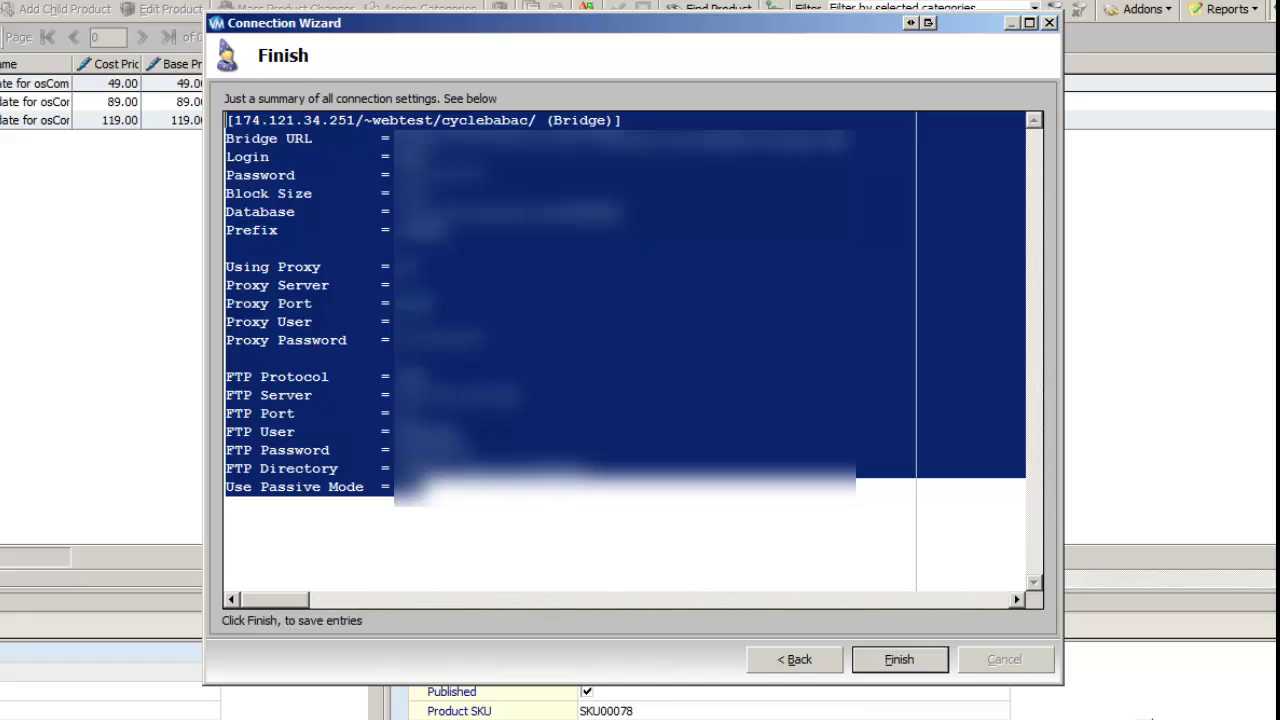
{"action": "key", "text": "Return"}
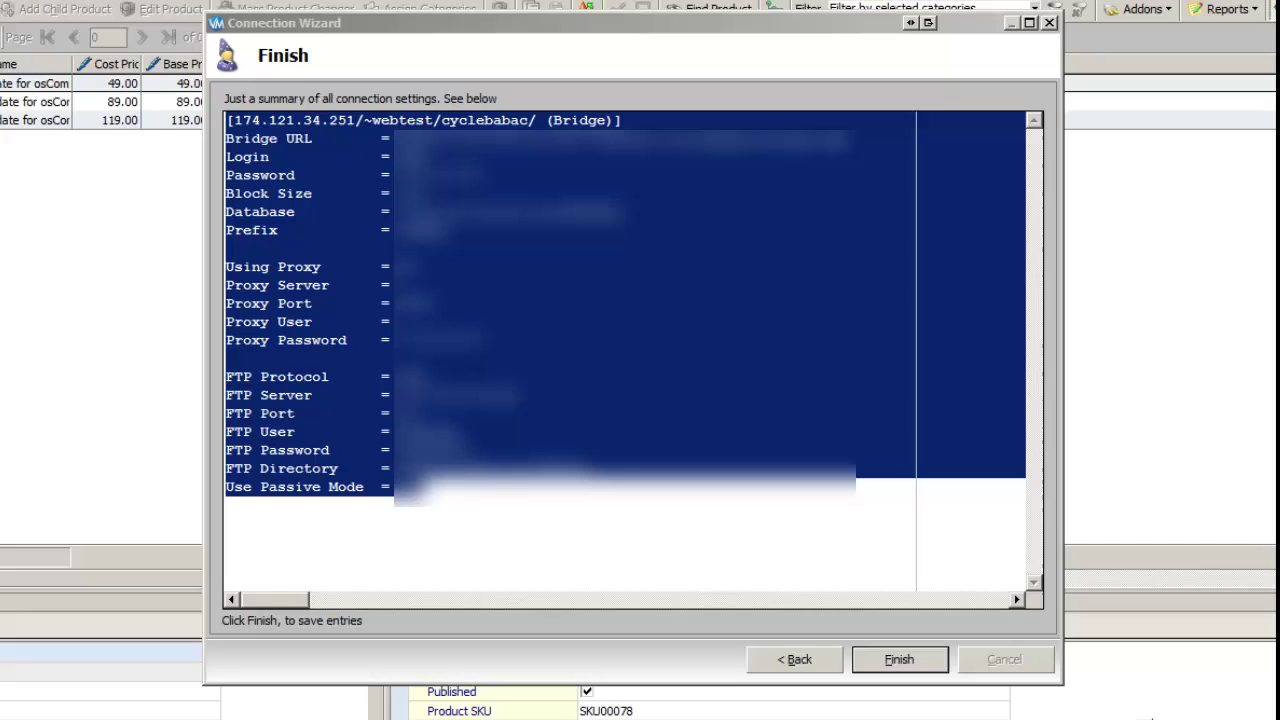
{"action": "left_click", "coordinate": [892, 664]}
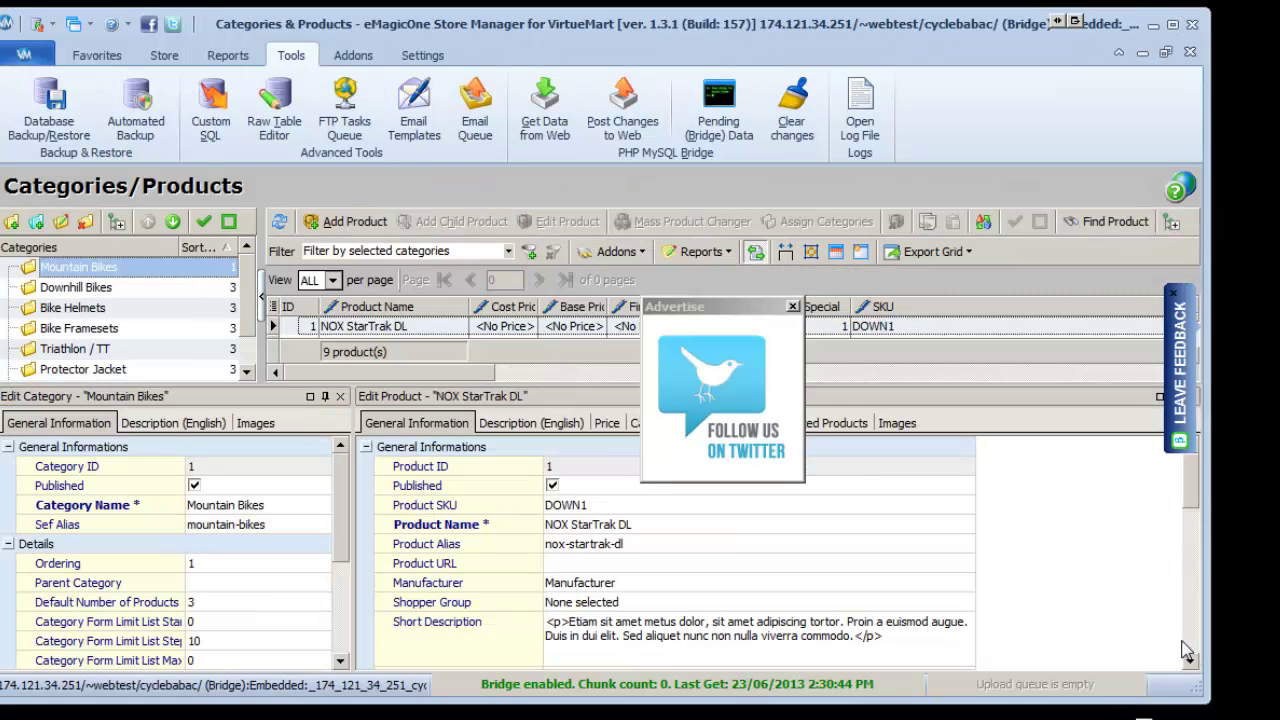
Dismiss the Twitter advertisement and widen the category list.
{"action": "left_click", "coordinate": [793, 306]}
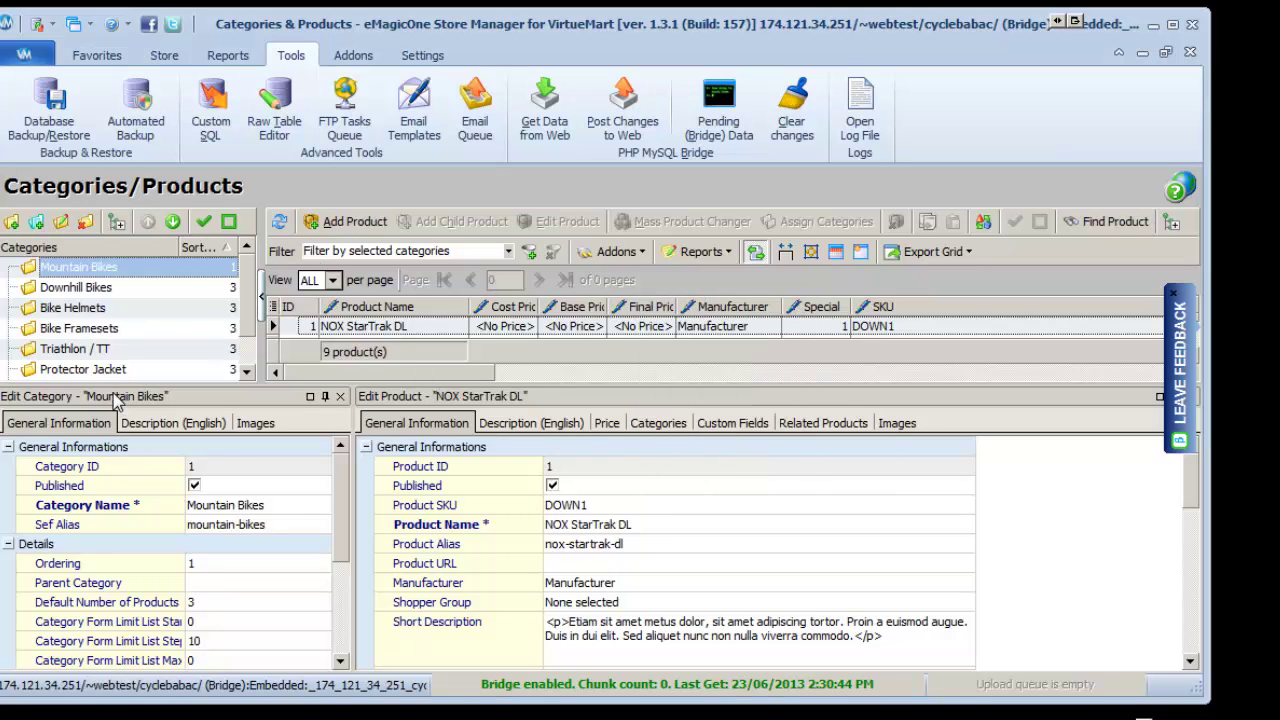
{"action": "left_click_drag", "start_coordinate": [266, 333], "coordinate": [307, 333]}
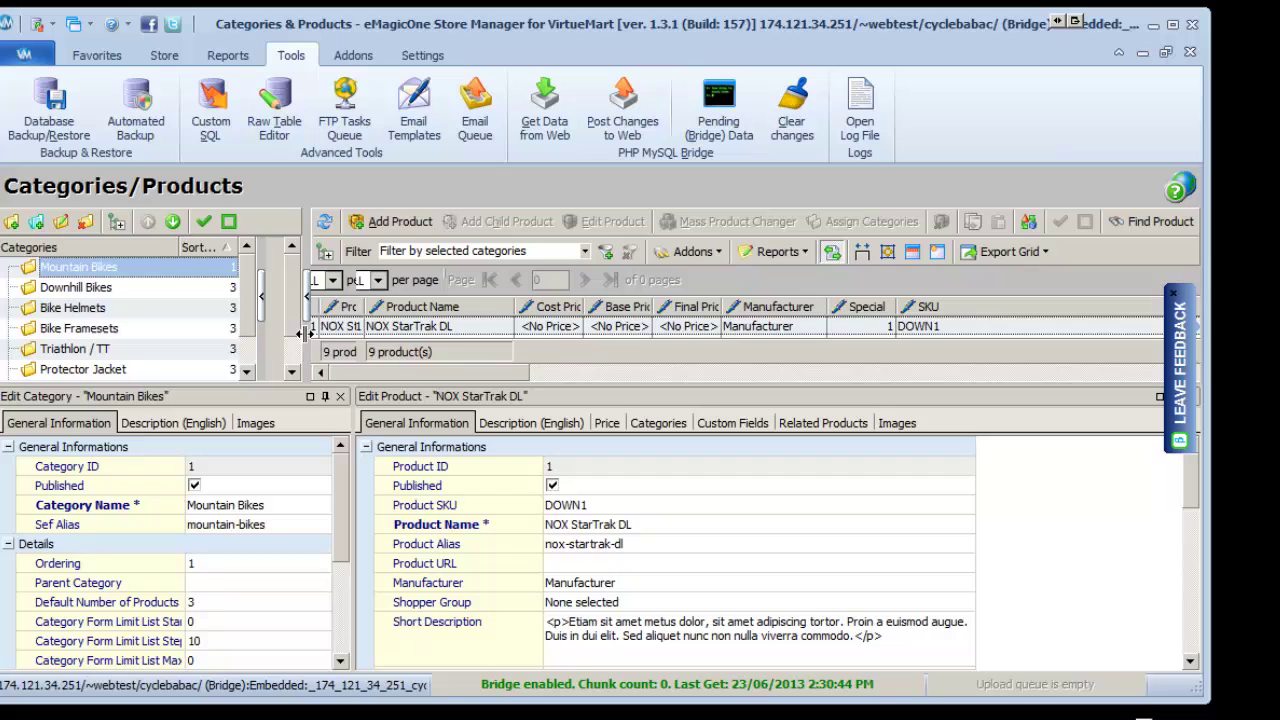
View the products in the Body Protectors and Bike Shoes categories.
{"action": "scroll", "coordinate": [297, 334], "scroll_direction": "down", "scroll_amount": 1}
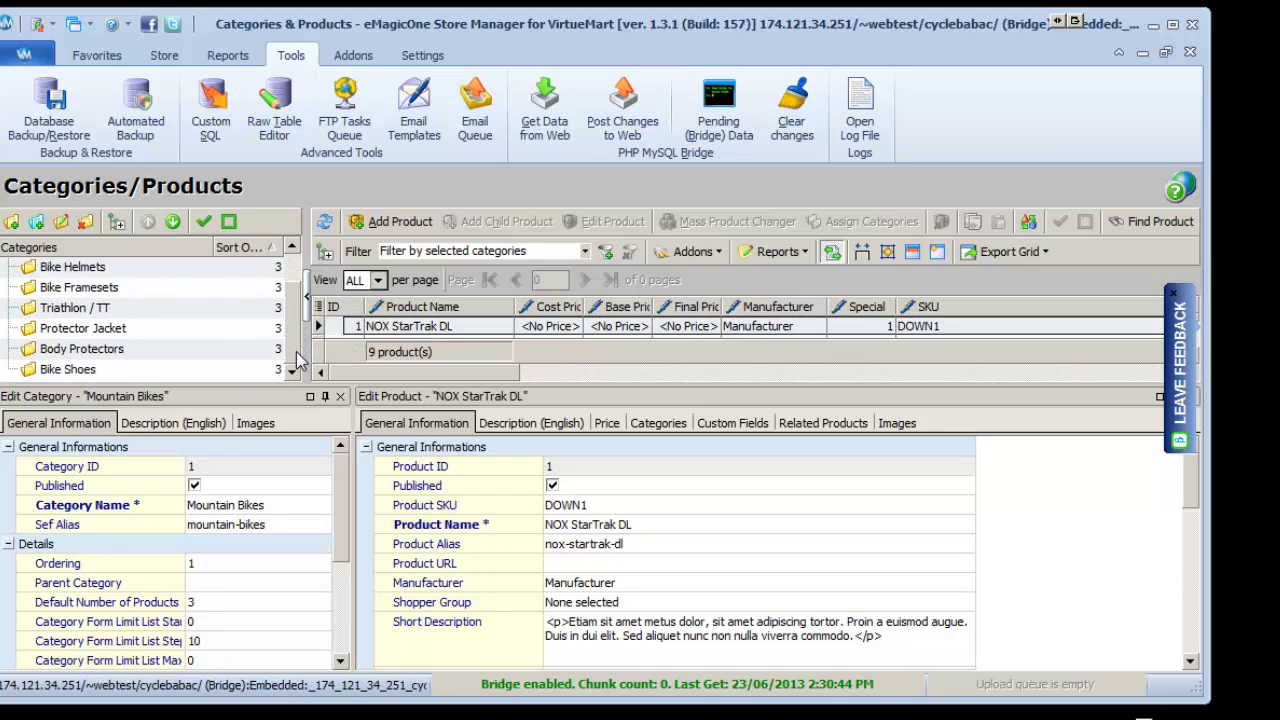
{"action": "left_click", "coordinate": [82, 372]}
{"action": "left_click", "coordinate": [84, 349]}
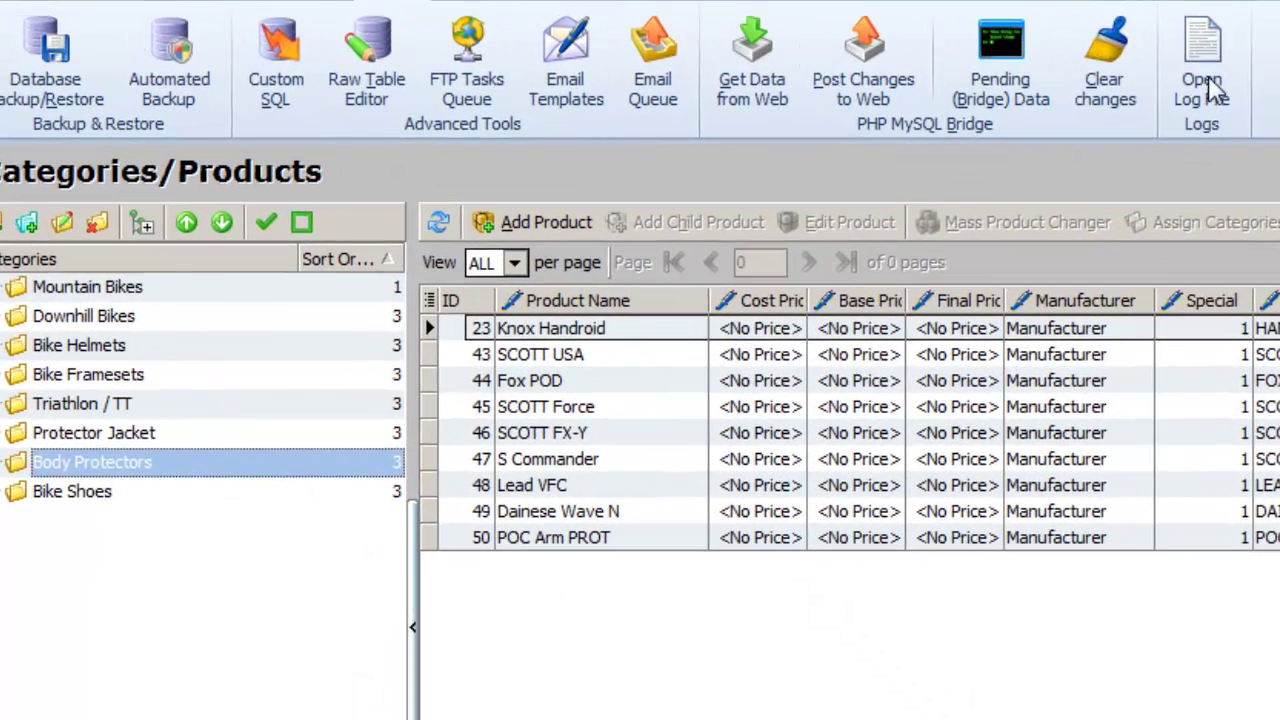
{"action": "left_click", "coordinate": [58, 492]}
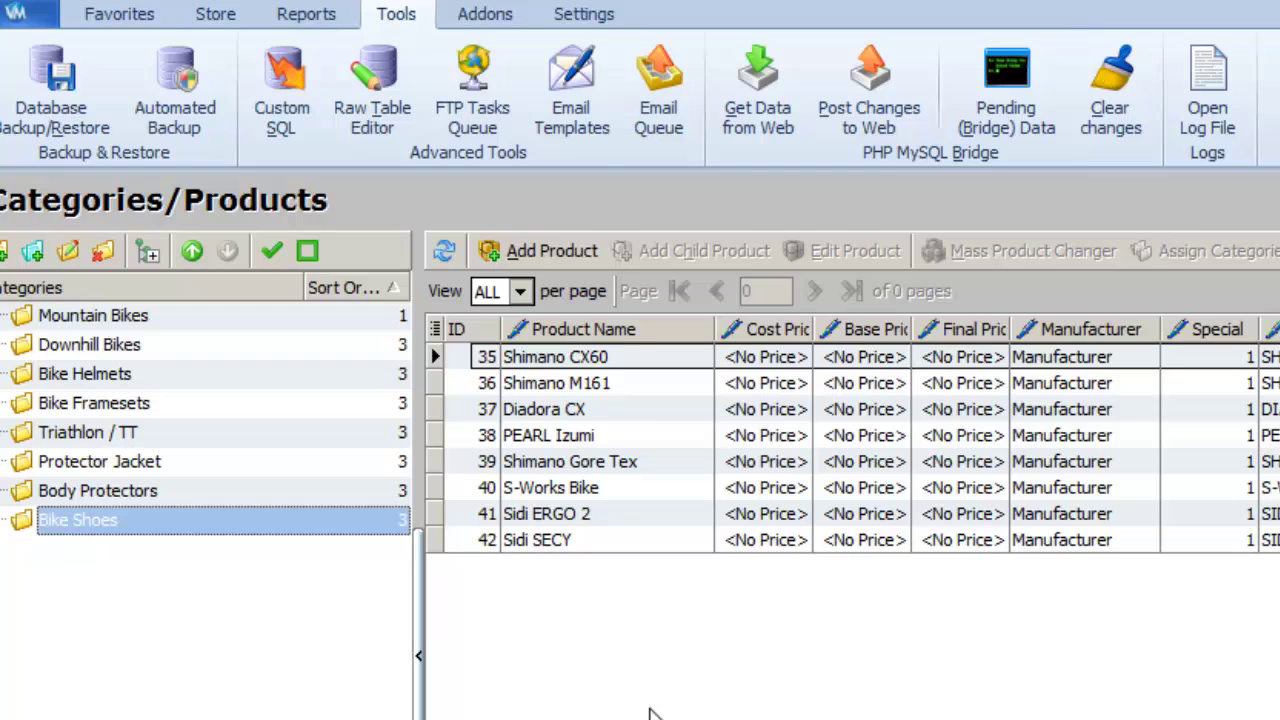
Look over the available add-on integrations and the store's catalog, customer and order tools.
{"action": "left_click", "coordinate": [505, 14]}
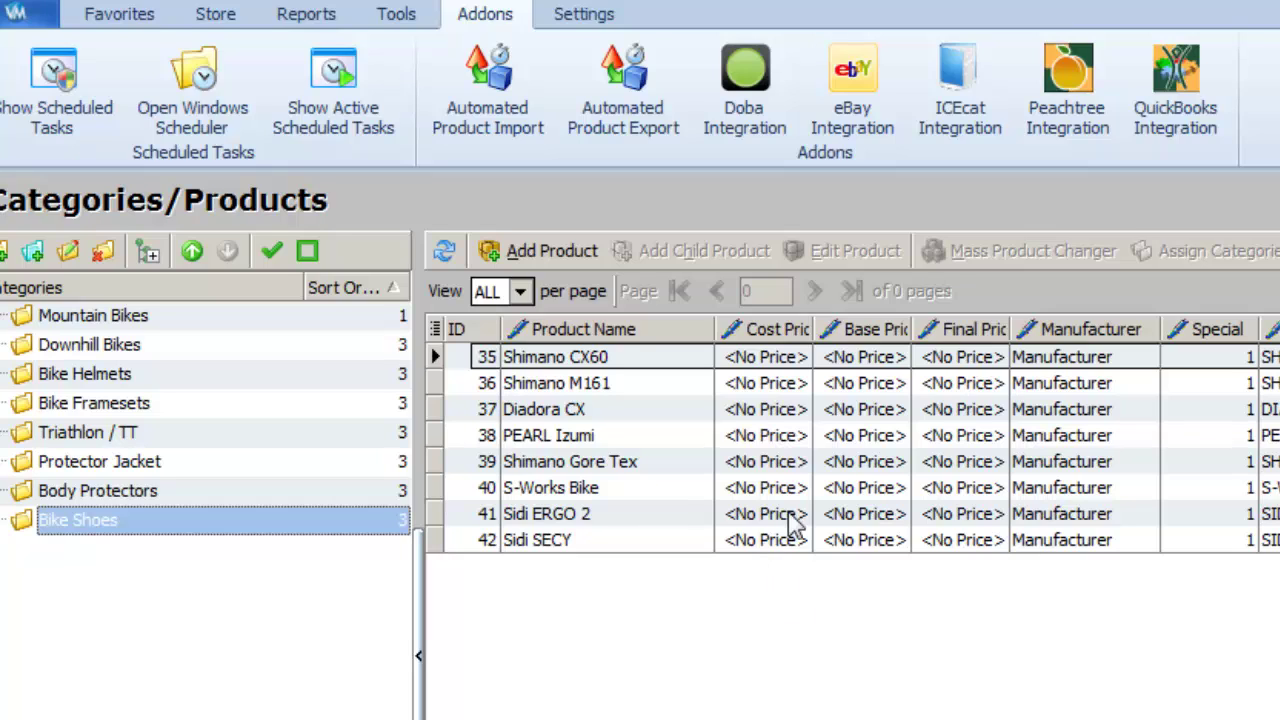
{"action": "left_click", "coordinate": [742, 140]}
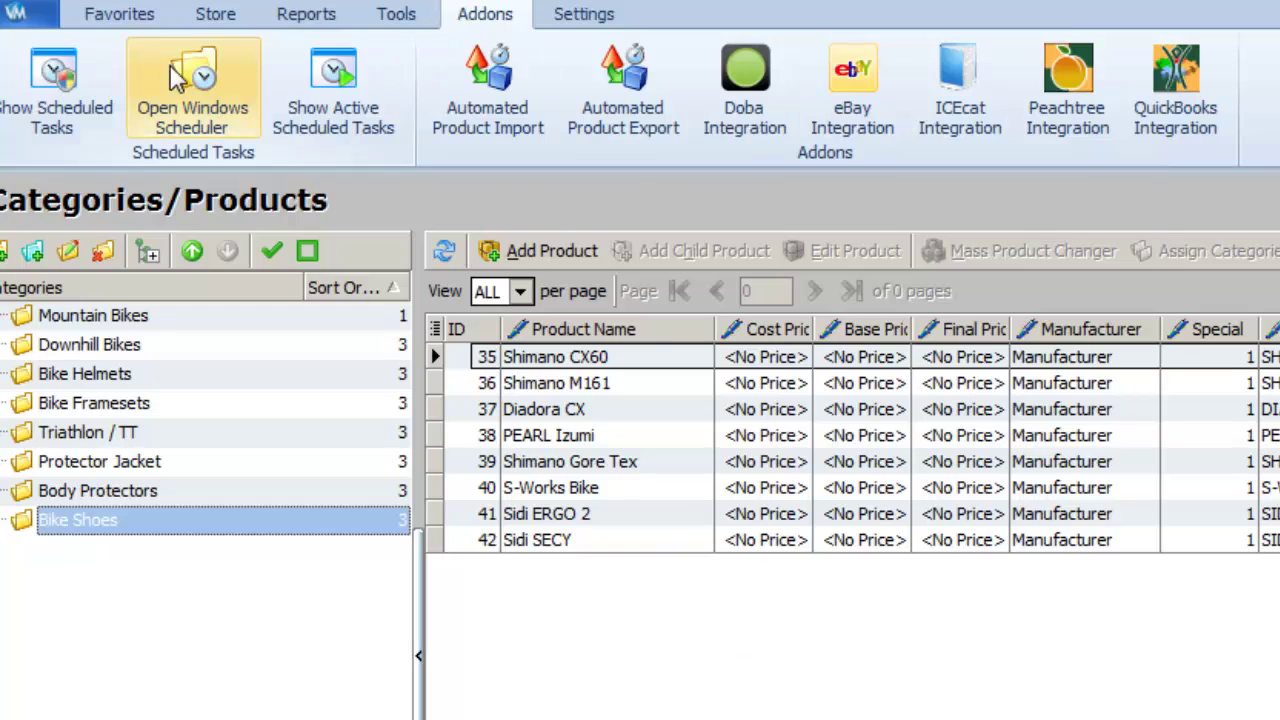
{"action": "left_click", "coordinate": [119, 14]}
{"action": "left_click", "coordinate": [215, 14]}
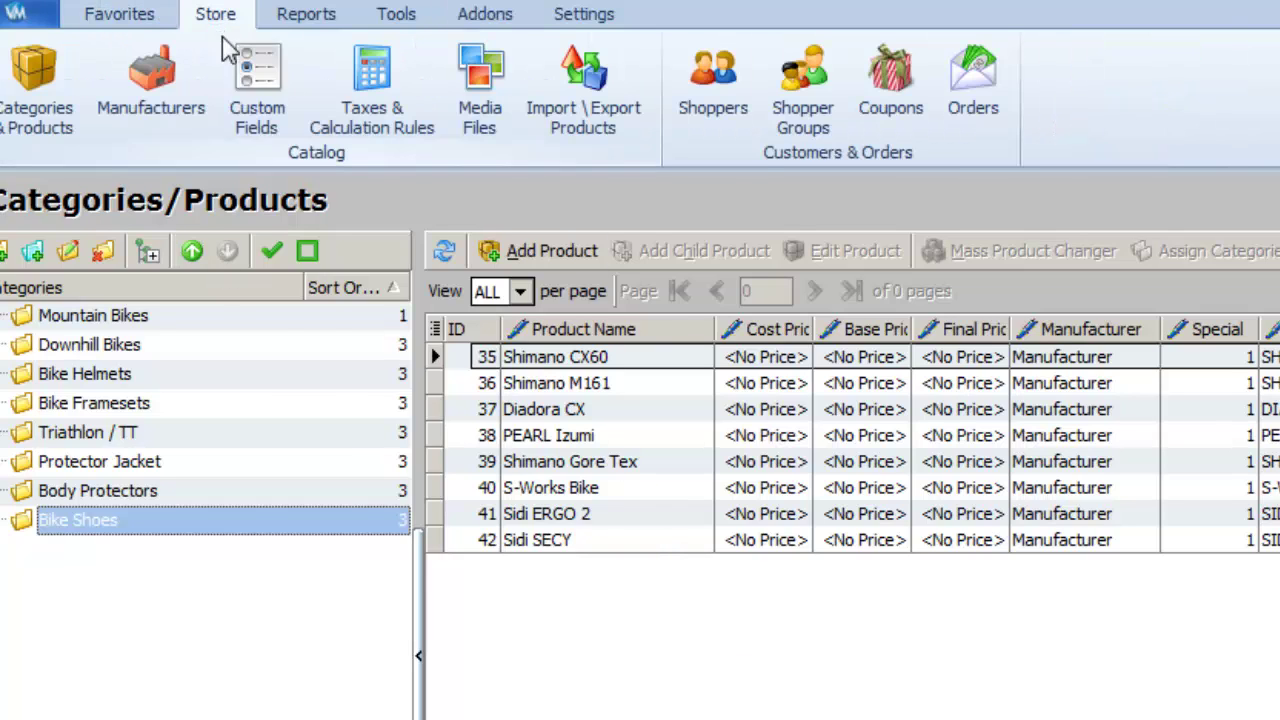